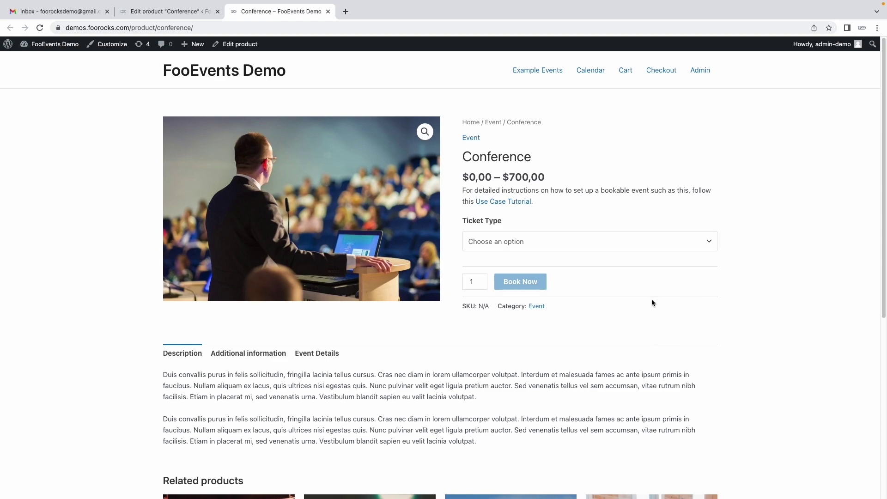
Step: Choose the Standard ticket type for the Conference event and book it into the cart
click(579, 241)
click(575, 260)
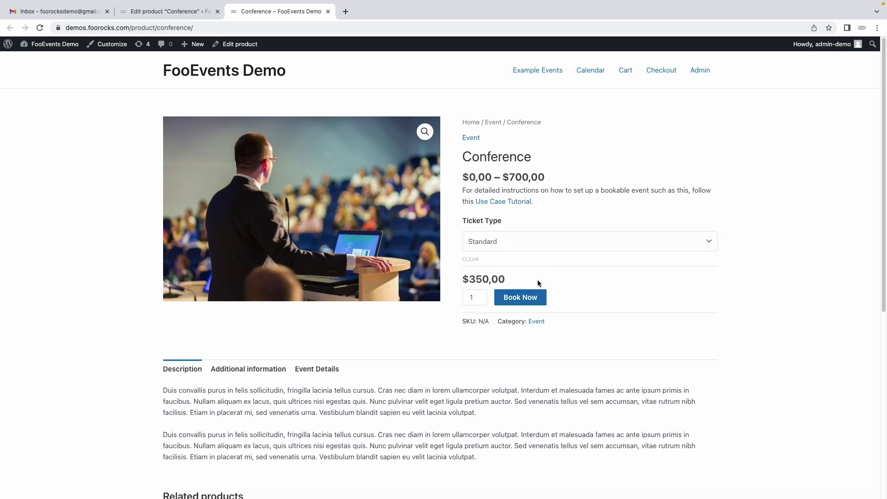
click(530, 314)
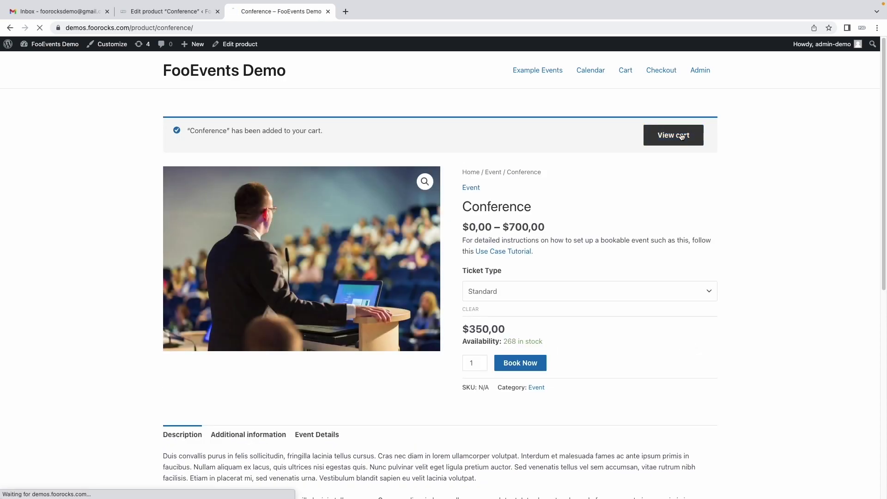
Step: Go from the cart to checkout and scroll down to the Attendee 1 fields
click(682, 137)
click(623, 346)
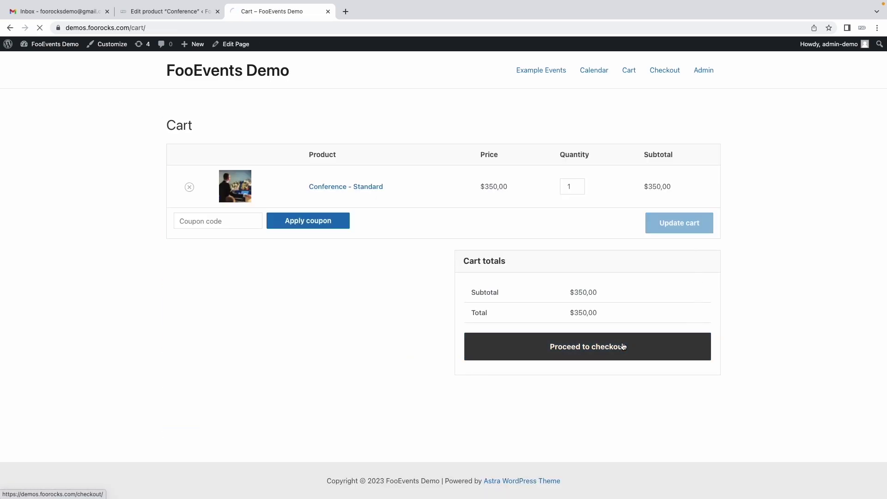
scroll(619, 342, down, 5)
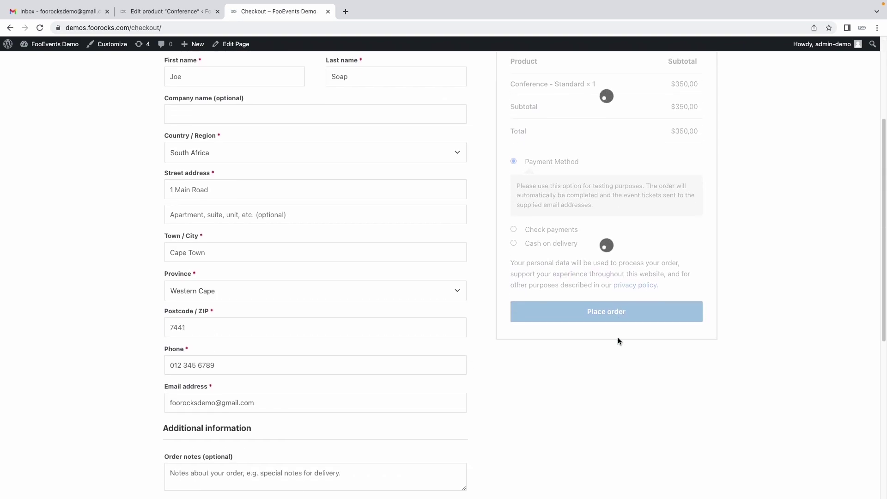
scroll(617, 349, down, 6)
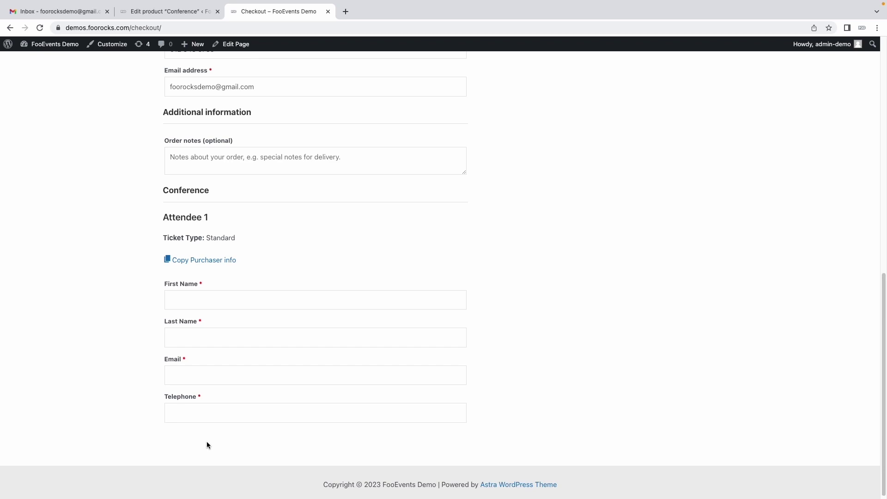
Step: Open the Conference product's Custom Attendee Fields and add a new field
click(171, 16)
scroll(288, 257, down, 5)
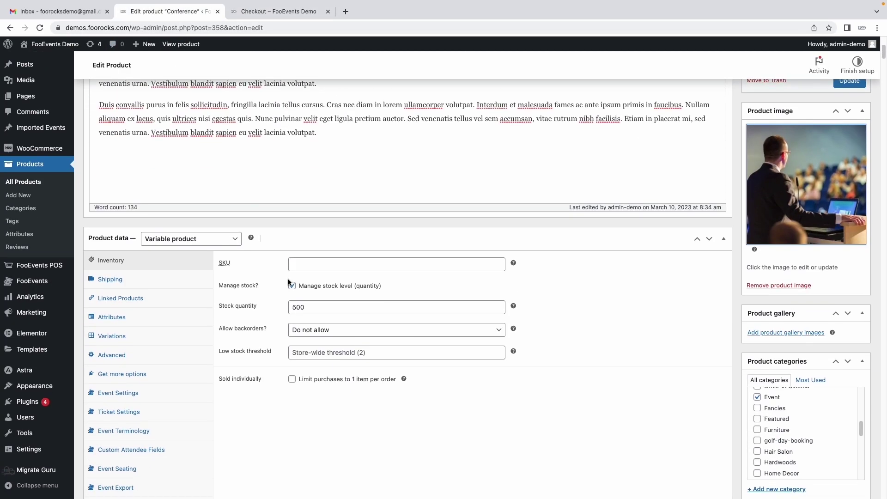
scroll(288, 280, down, 2)
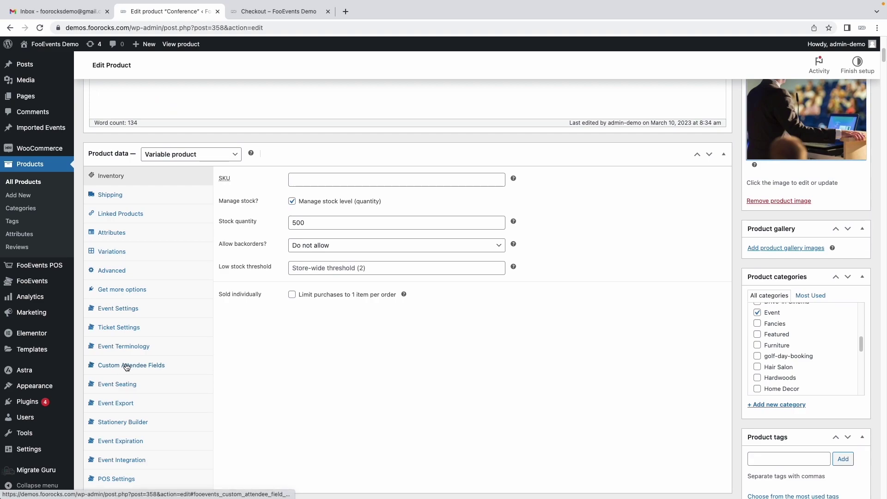
scroll(125, 358, down, 1)
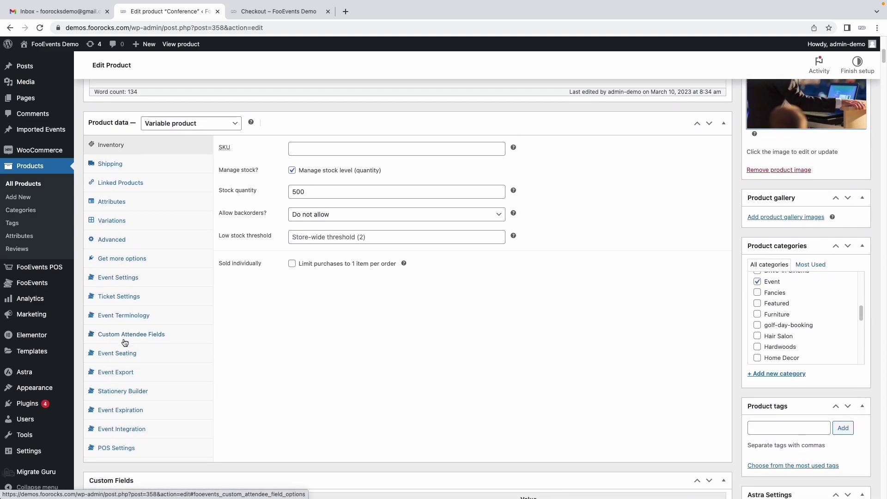
click(124, 341)
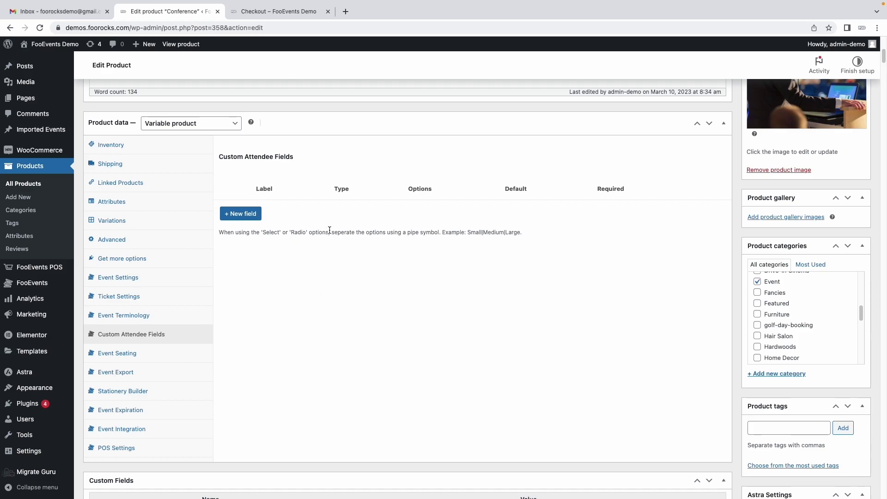
click(239, 215)
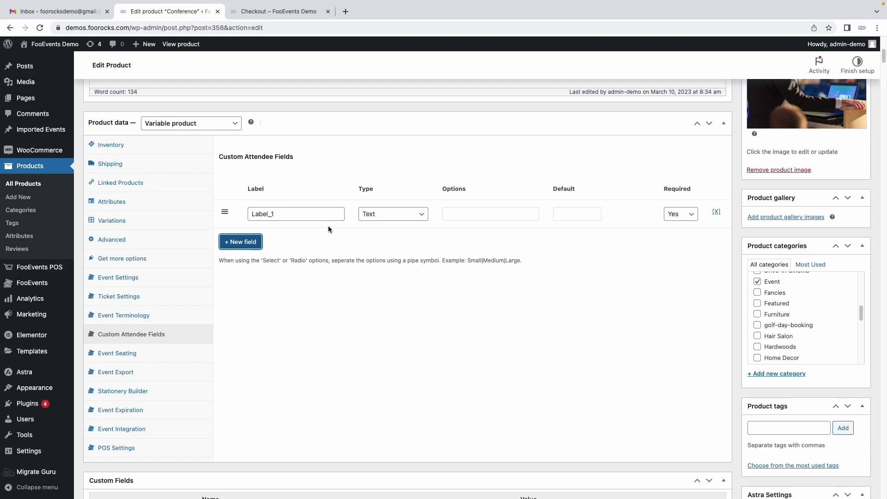
Step: Label the field T-shirt Size, type Select, options S|M|L|XL, default S, not required
double_click(300, 214)
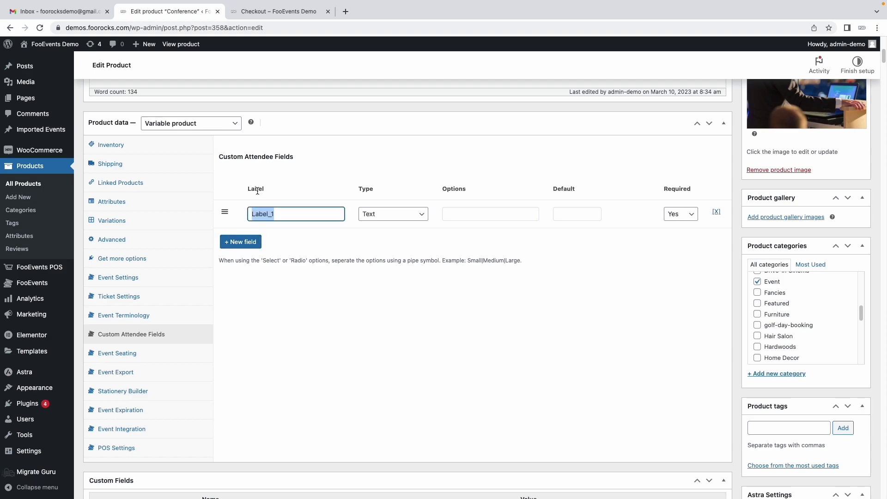
text(T-shirt Size)
click(381, 217)
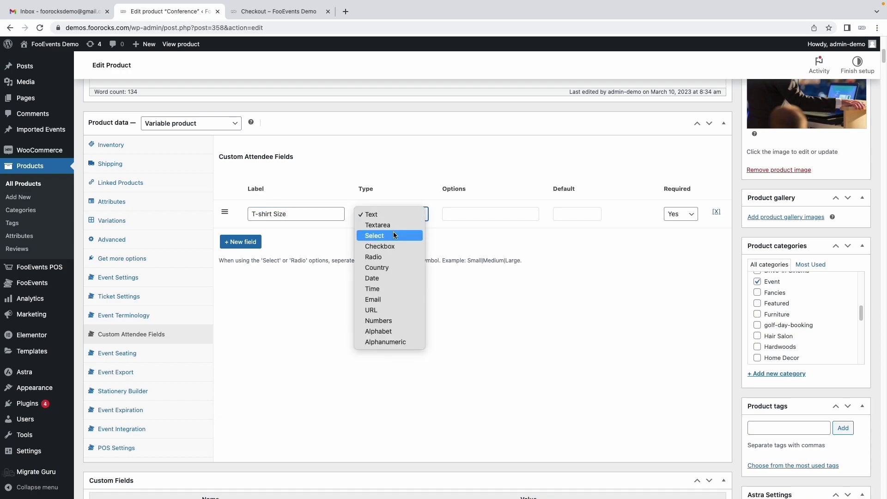
click(394, 234)
click(463, 216)
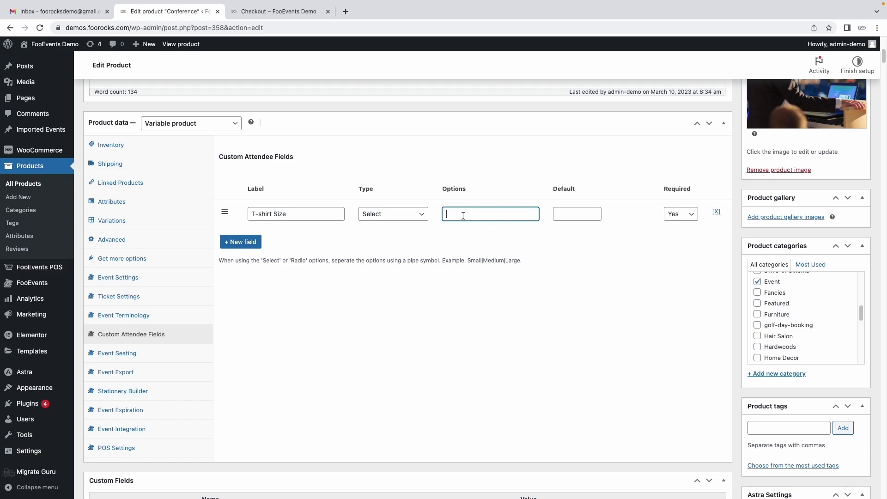
text(S|M|L|XL)
click(580, 213)
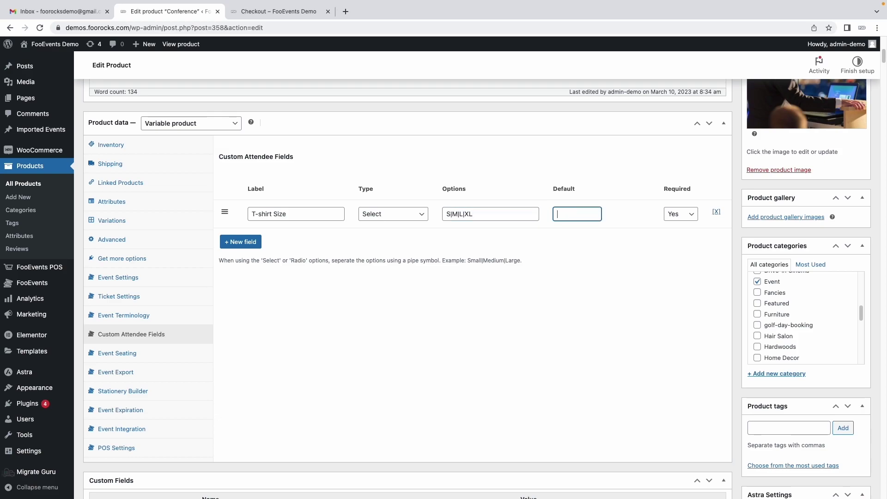
text(S)
click(685, 215)
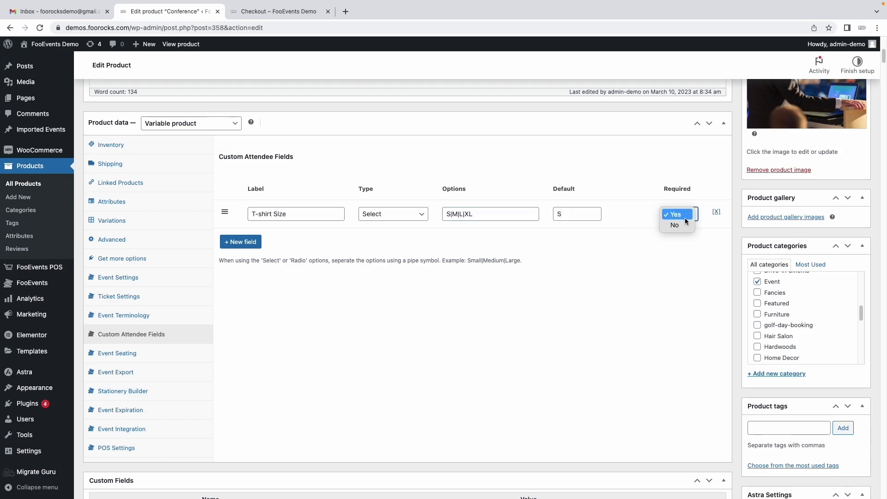
click(675, 225)
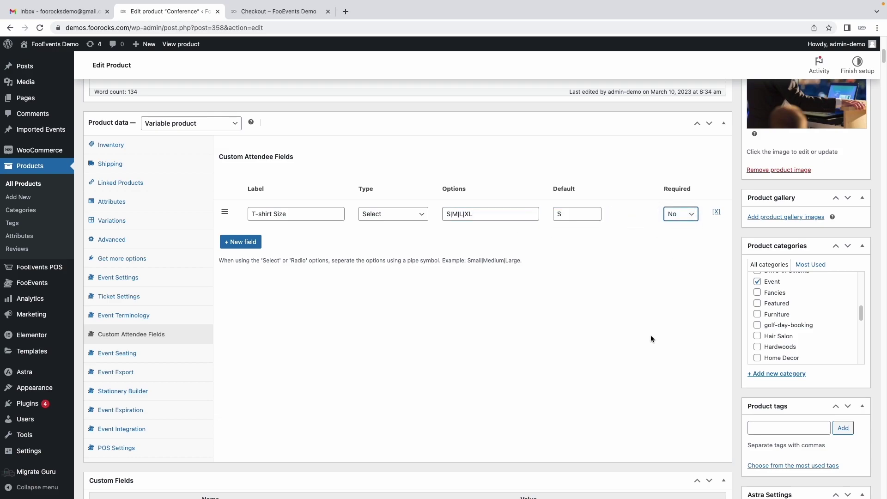
Step: Add a second attendee field labelled Dietary Requirements of type Select
click(240, 243)
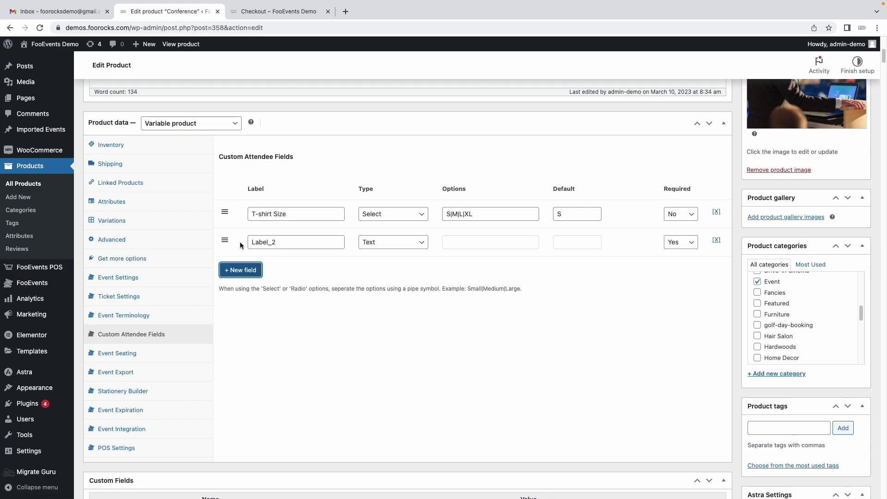
double_click(264, 241)
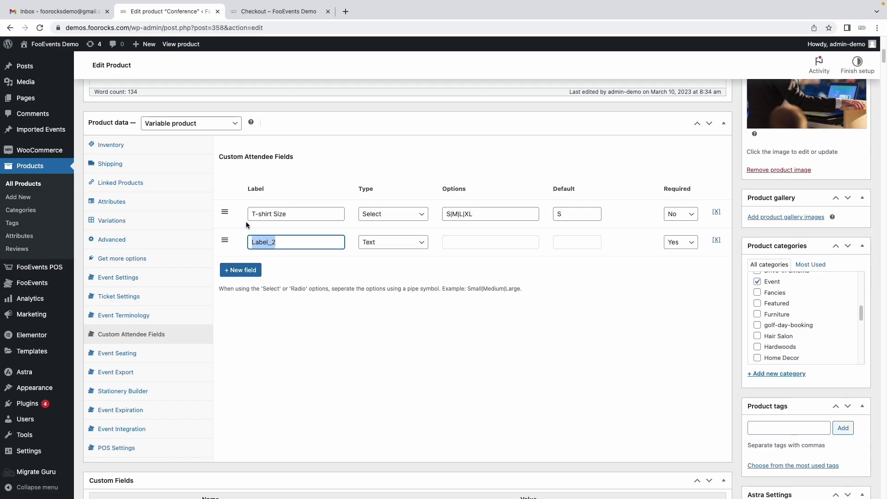
text(Dietary Requirements)
click(383, 244)
click(390, 263)
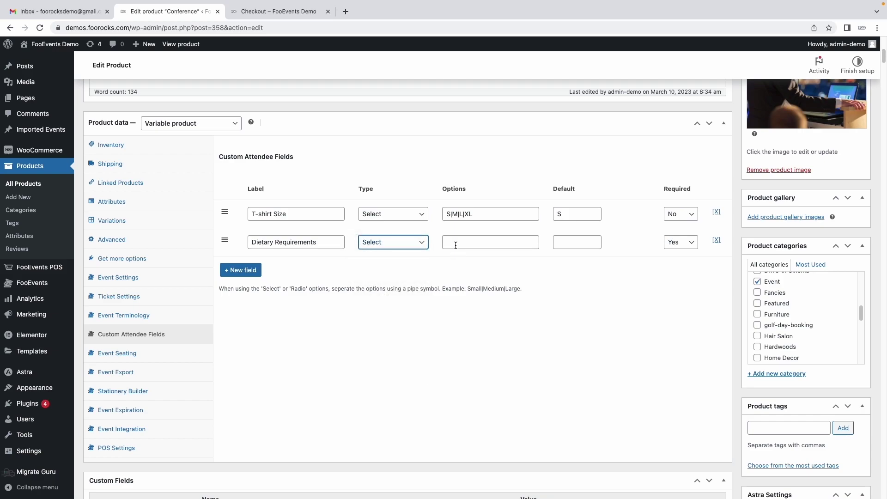
Step: Give Dietary Requirements the options None|Vegan|Halaal and copy None into its default value
click(455, 244)
text(None)
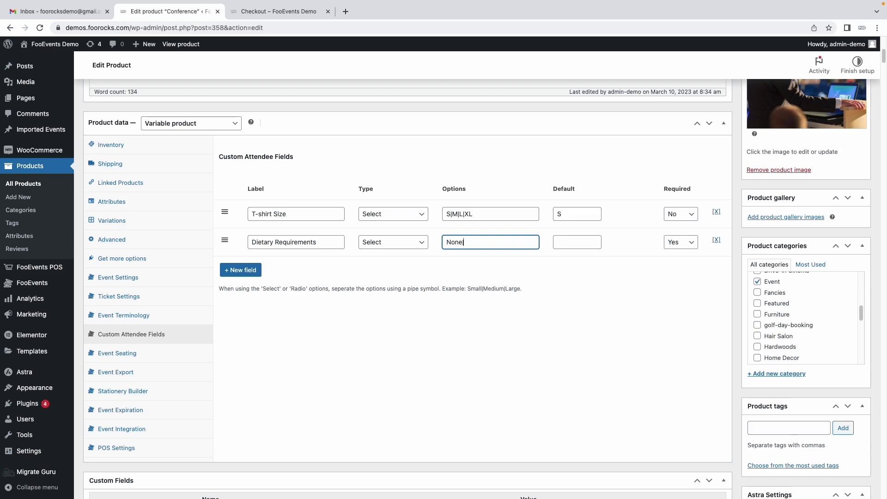
text(|Vegan|Halaal)
key(Home)
key(shift+Right)
key(shift+Right)
key(shift+Right)
key(shift+Right)
key(ctrl+c)
click(580, 242)
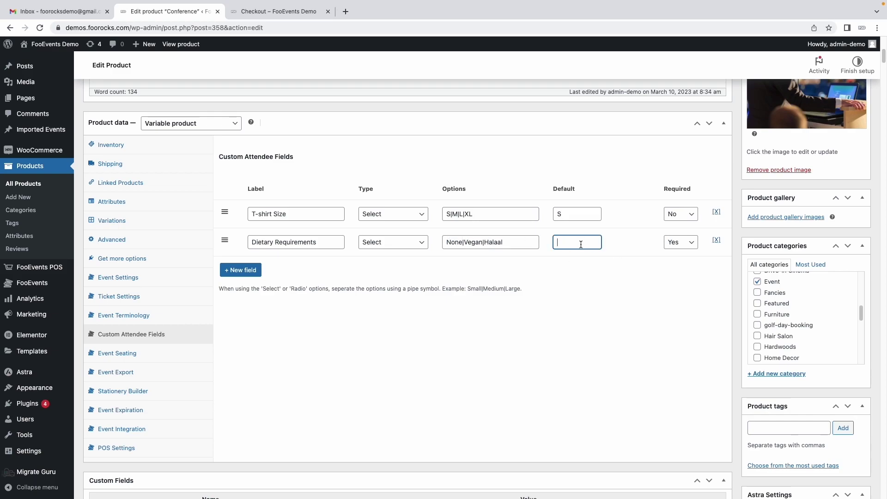
key(ctrl+v)
Step: Add a third attendee field named Bio as a Textarea, not required
click(240, 269)
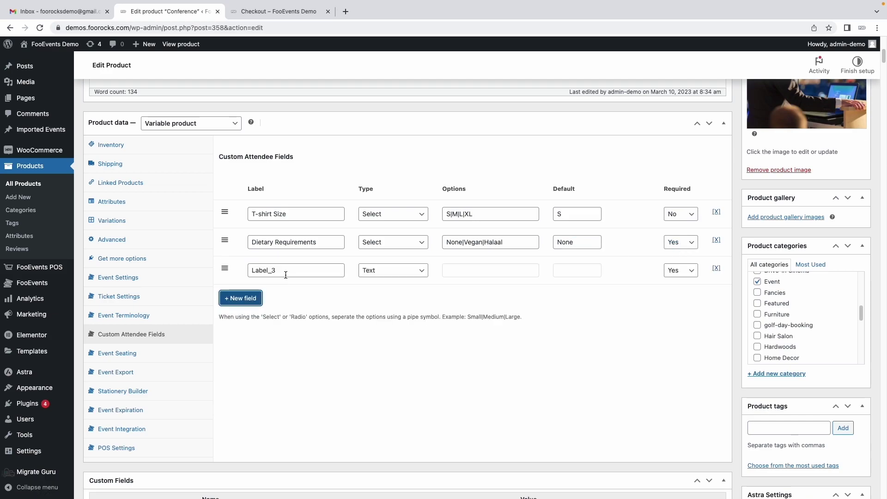
drag(277, 271, 247, 254)
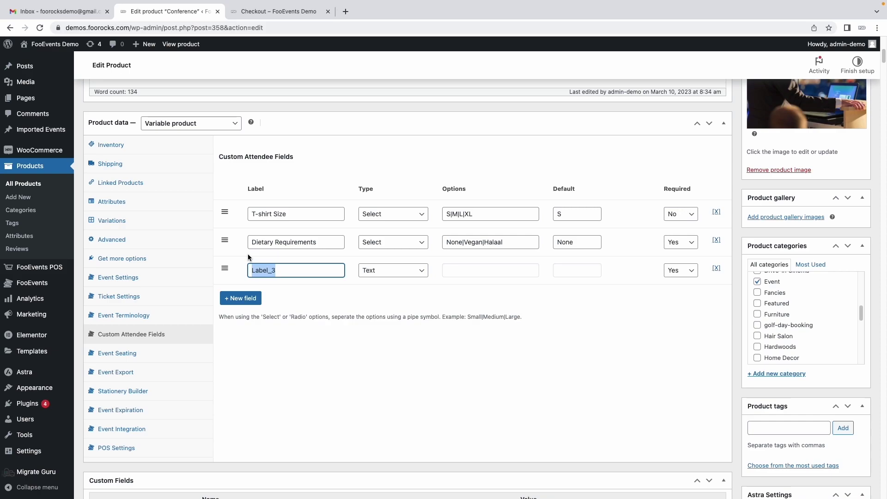
text(Bio)
click(387, 271)
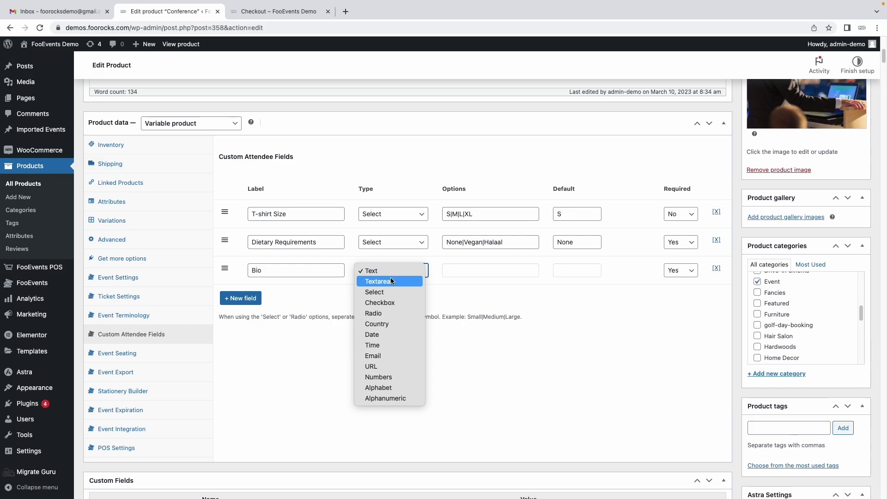
click(390, 280)
click(691, 275)
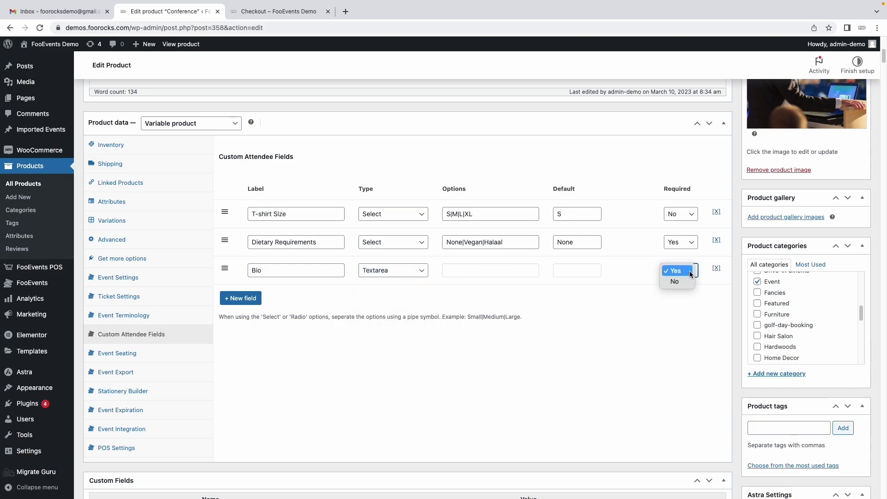
Step: Set Bio to not required and add an optional Twitter Handle field
click(675, 281)
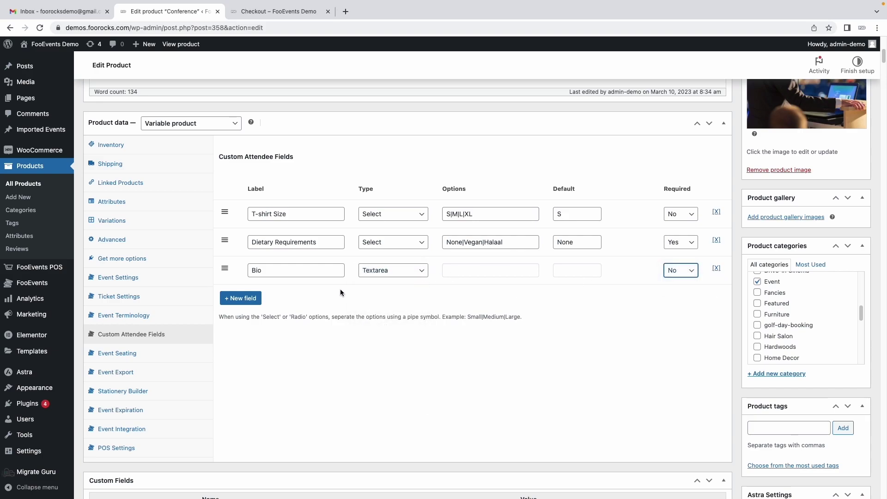
click(240, 298)
drag(297, 299, 239, 281)
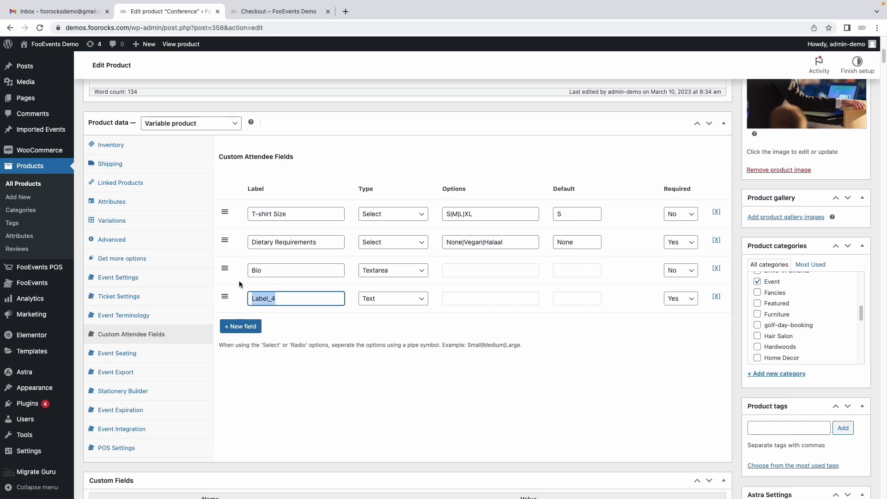
text(Te)
text(itter)
text( Handle)
click(681, 299)
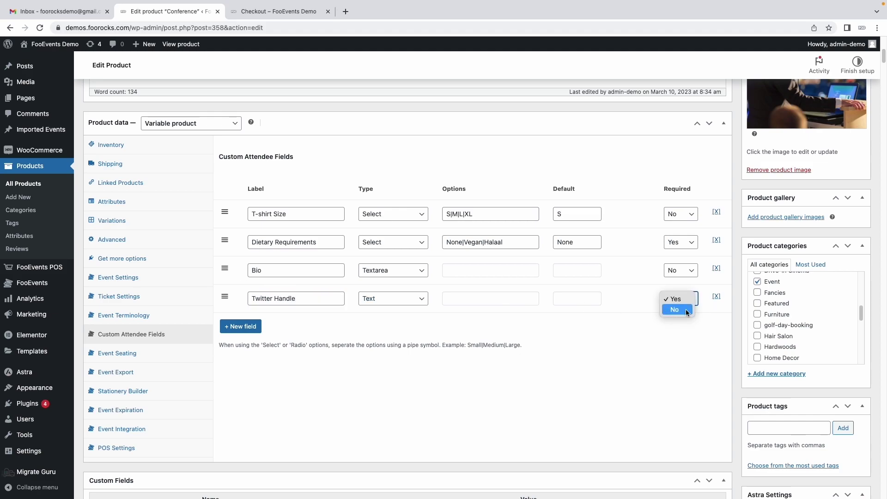
click(675, 310)
Step: Add an optional Checkbox field labelled 'Agree to share Twitter Handle'
click(240, 326)
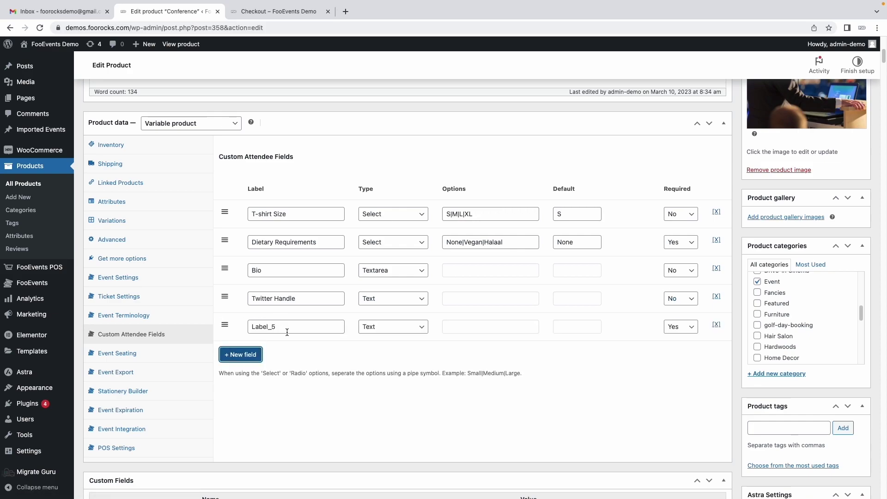
double_click(300, 324)
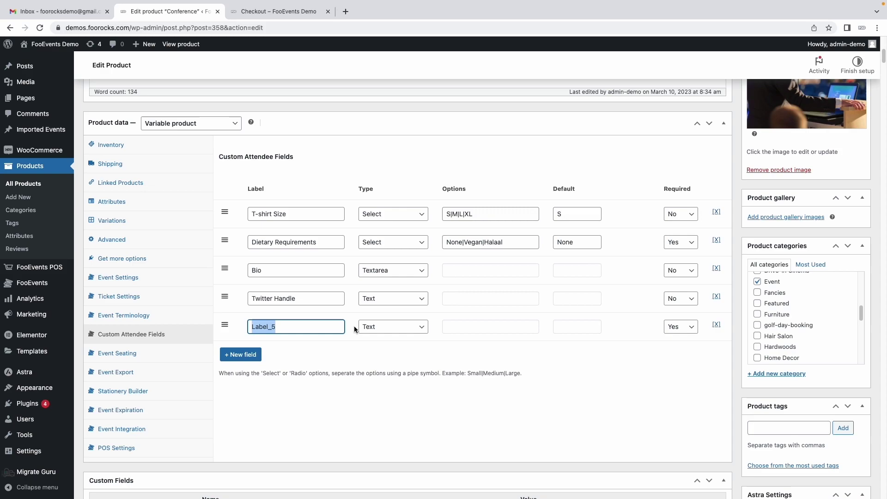
text(Agre)
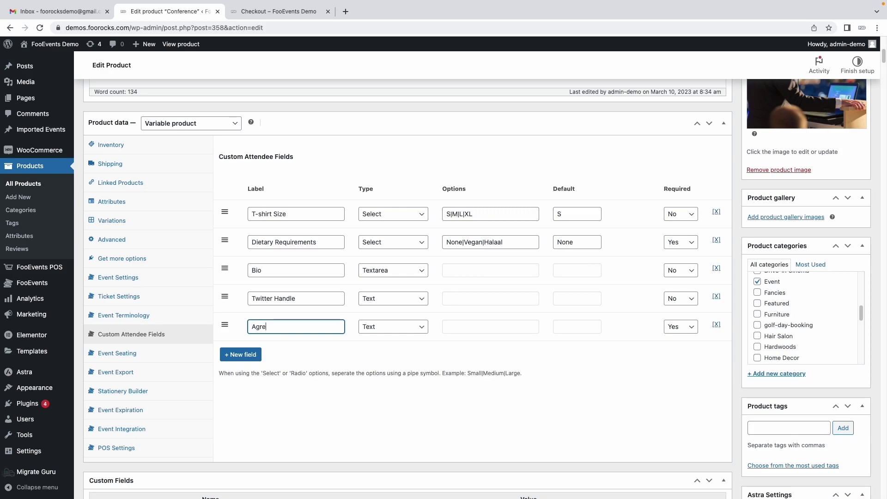
text(e to share Twitter Handle)
click(400, 329)
click(396, 360)
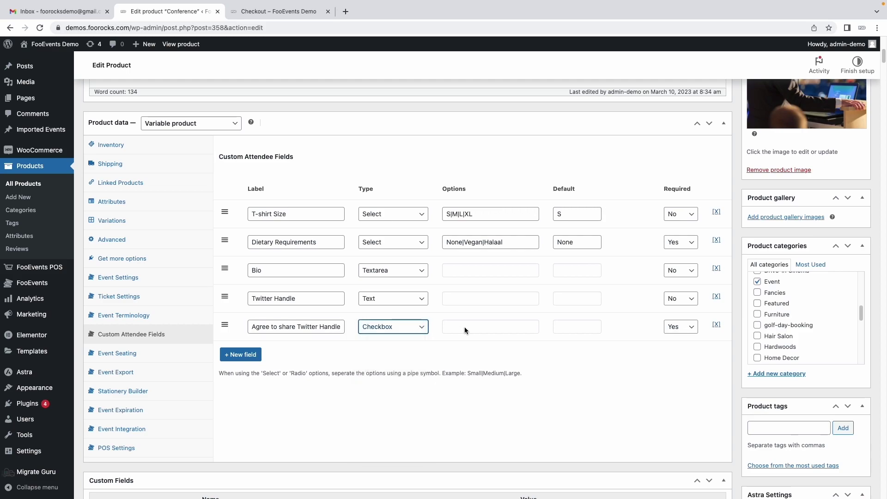
click(675, 327)
click(674, 337)
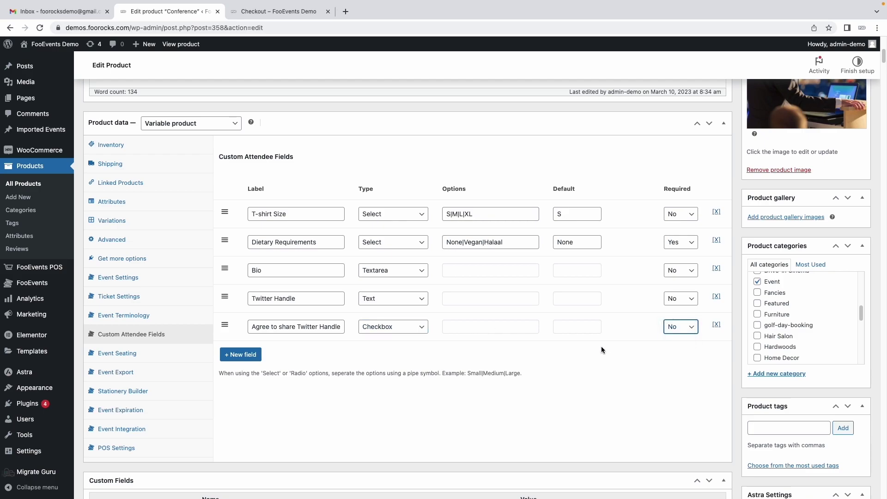
Step: Save the Conference product with Update
click(652, 411)
scroll(653, 407, up, 5)
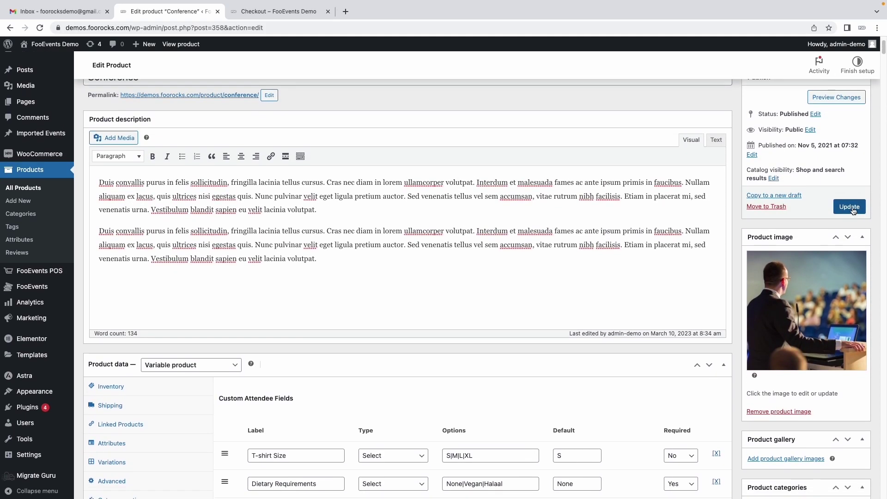
click(850, 207)
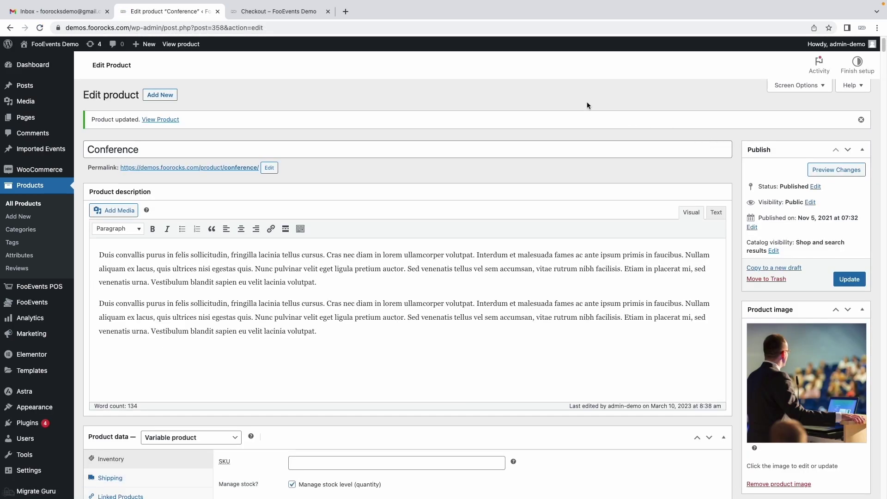
click(259, 11)
Step: Reload checkout, copy purchaser info to the attendee, and choose size M and Vegan
key(super+r)
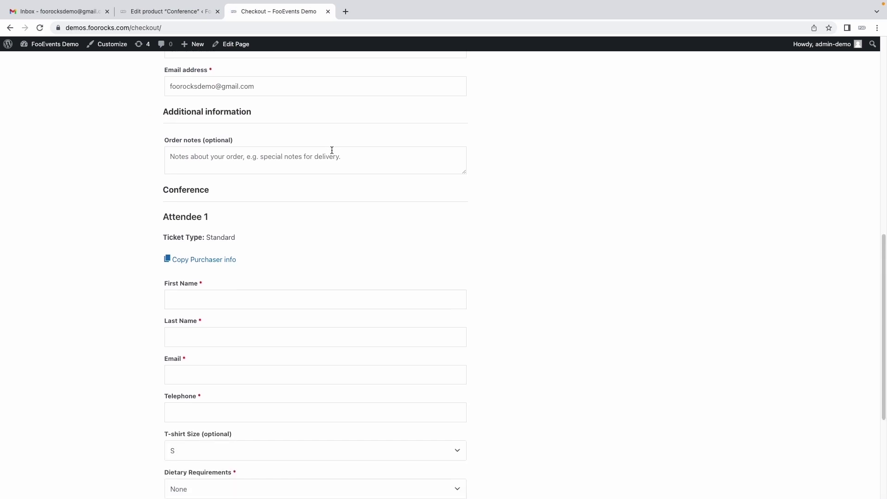
scroll(332, 150, down, 3)
scroll(332, 150, down, 1)
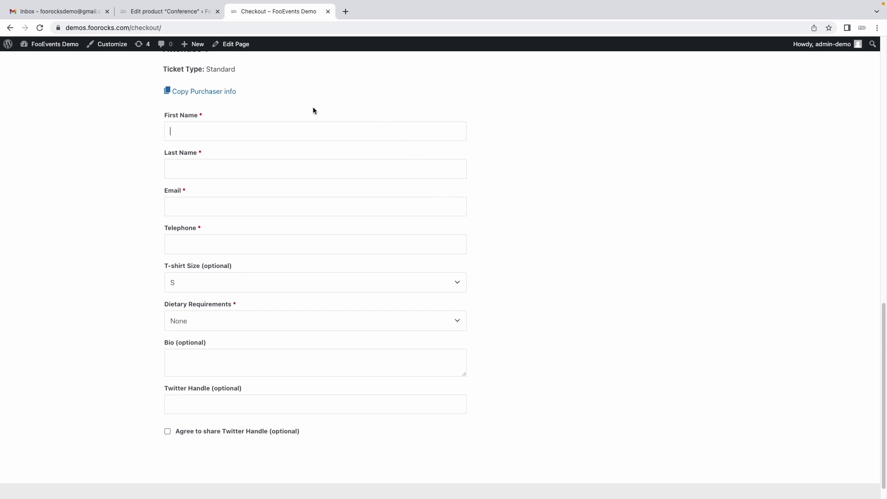
click(209, 94)
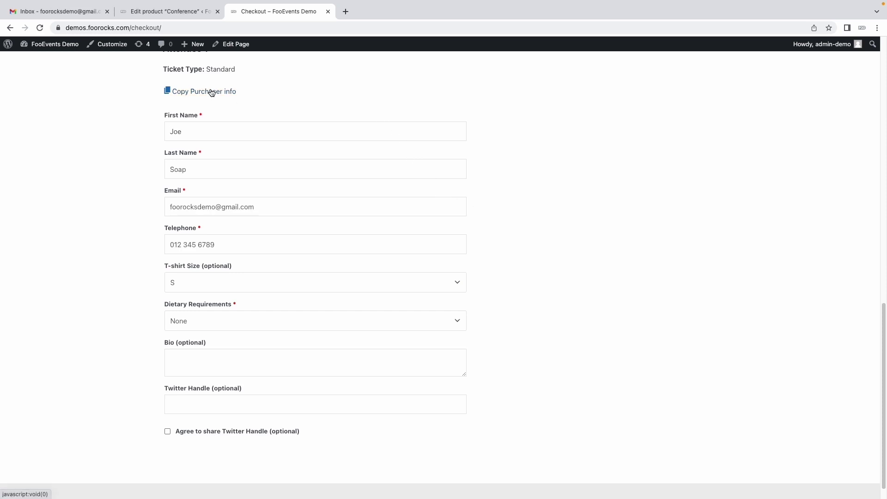
click(199, 285)
click(200, 301)
click(212, 320)
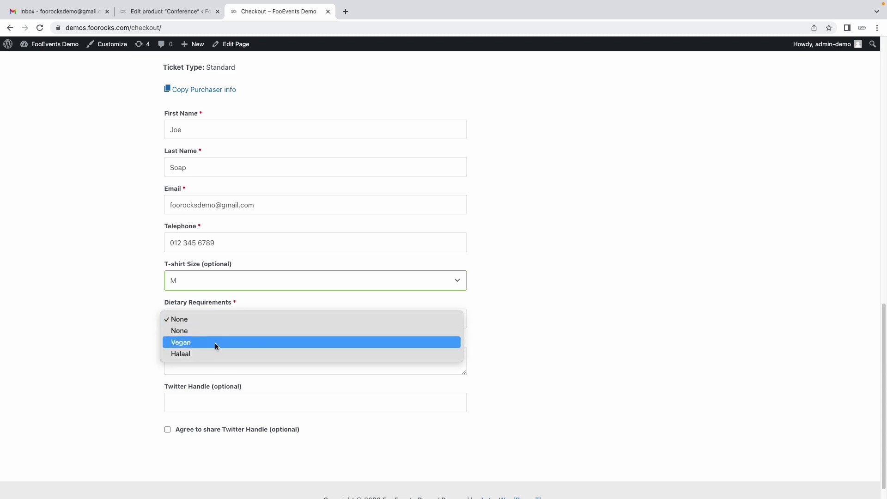
click(225, 342)
Step: Enter bio 'Hi there' and a Twitter handle, tick sharing consent, and place the order
click(195, 359)
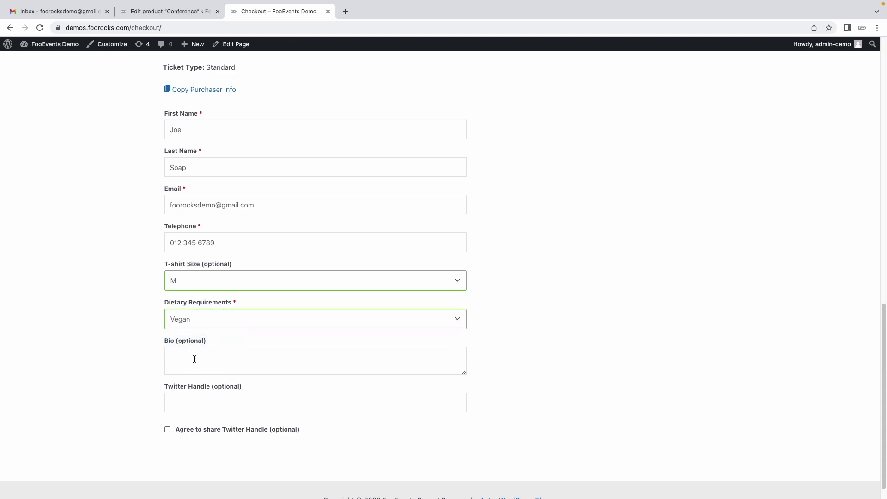
text(Hi there.)
click(218, 403)
text(fooevent)
text(s)
click(245, 427)
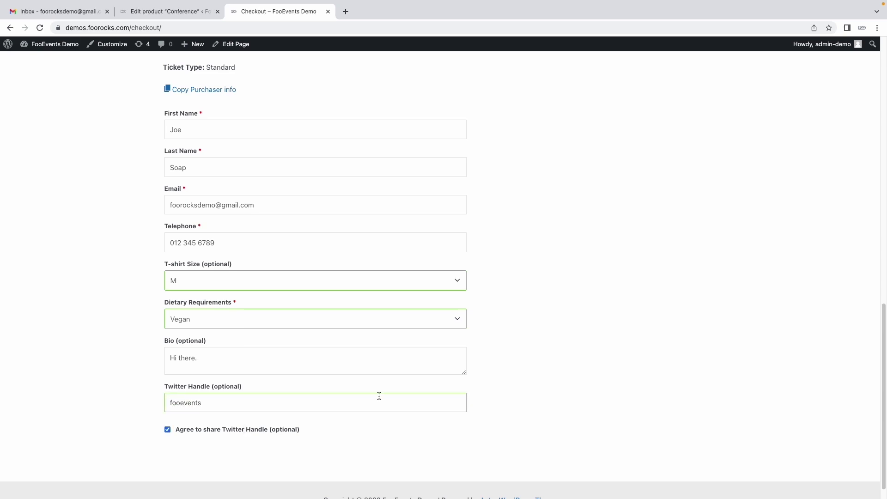
scroll(563, 324, up, 10)
click(588, 249)
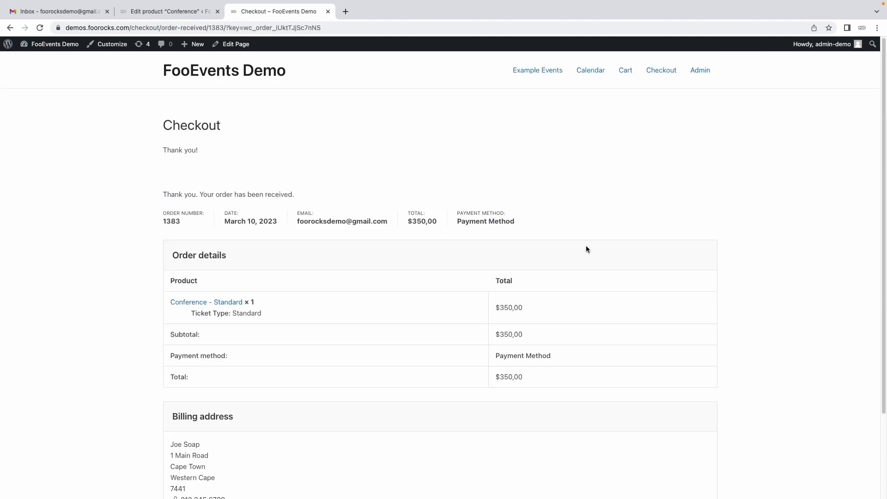
Step: Refresh Gmail, open the Conference Confirmation email, and scroll to the ticket's attendee answers
click(87, 14)
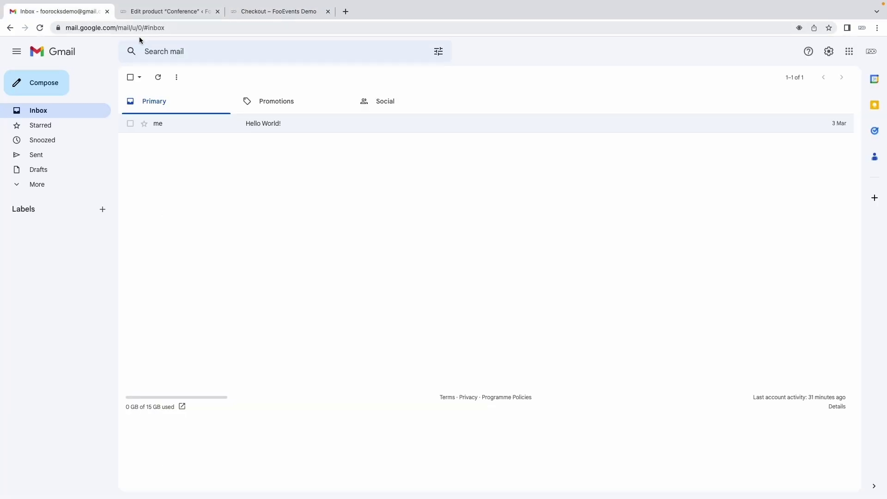
click(160, 78)
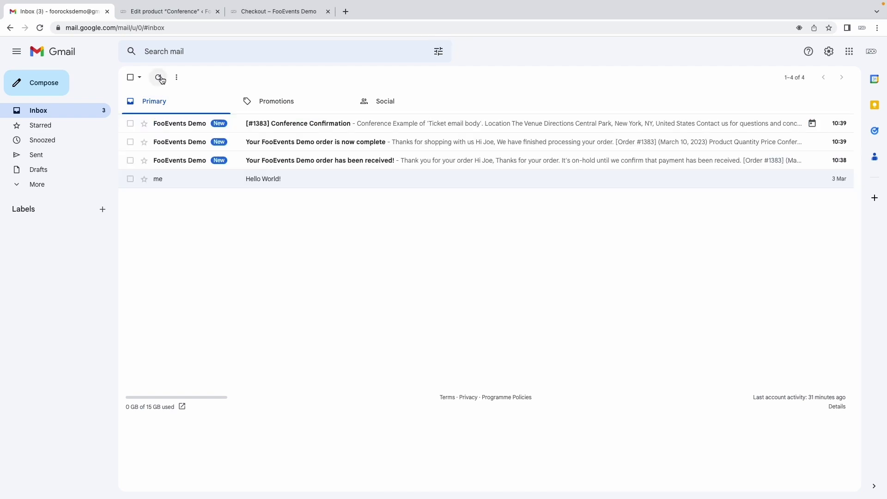
click(285, 124)
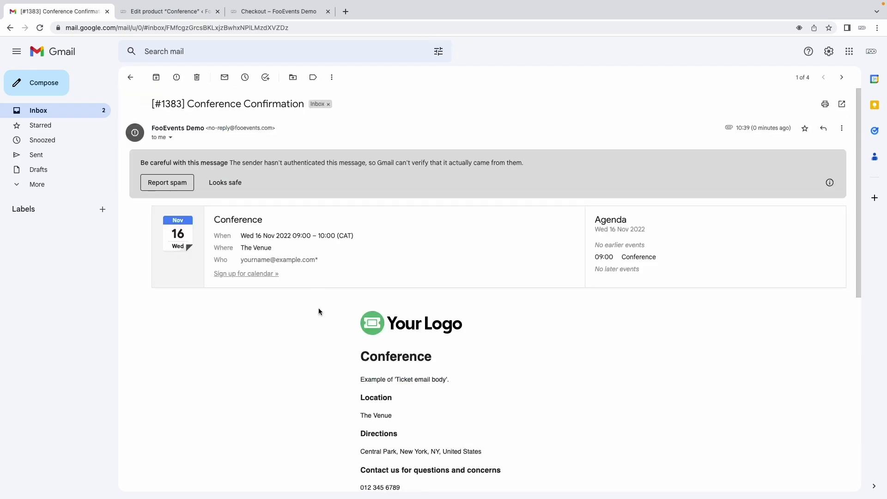
scroll(333, 345, down, 4)
scroll(334, 348, down, 2)
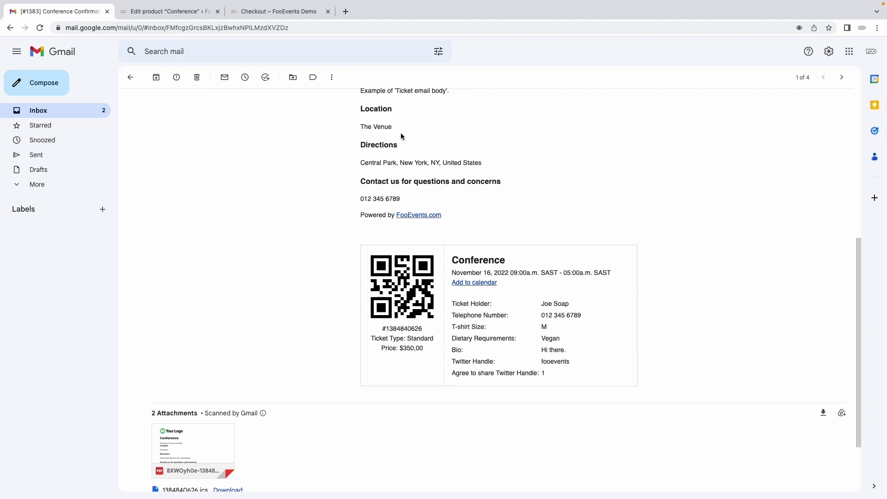
scroll(488, 222, down, 2)
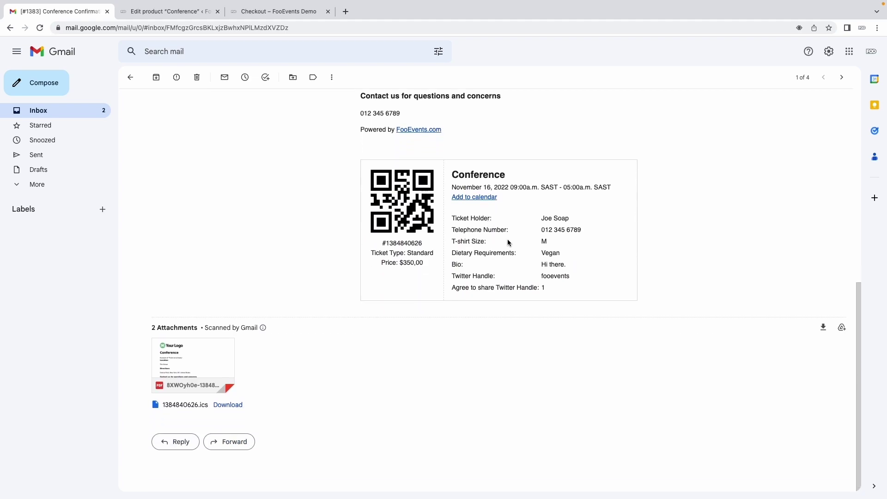
drag(545, 287, 490, 220)
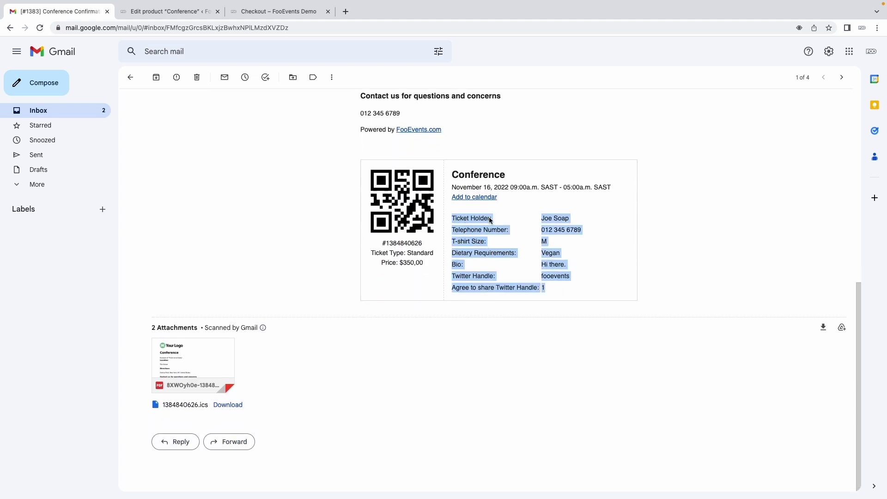
click(688, 219)
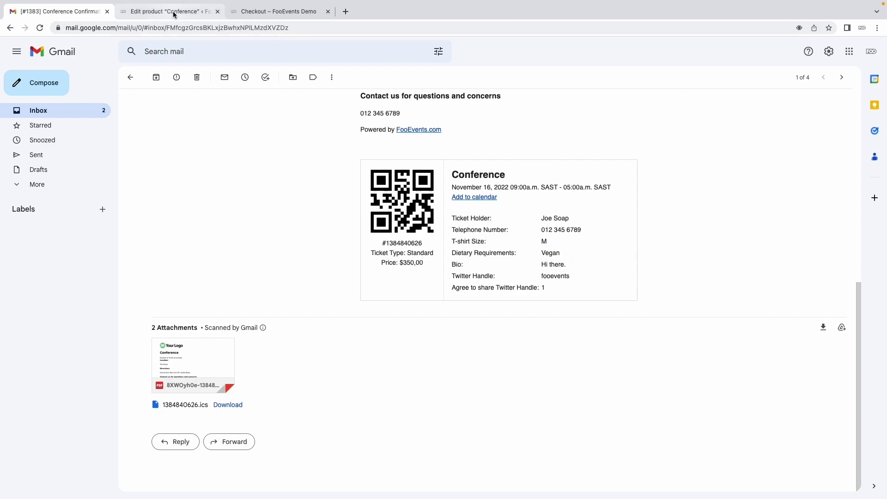
click(187, 13)
Step: Scroll to Product data and open Custom Attendee Fields, showing all five saved fields
scroll(336, 282, down, 3)
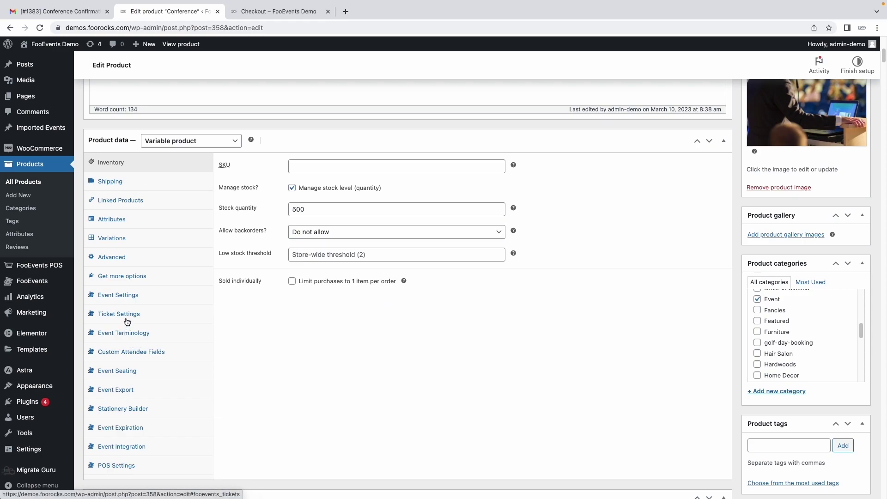
click(139, 359)
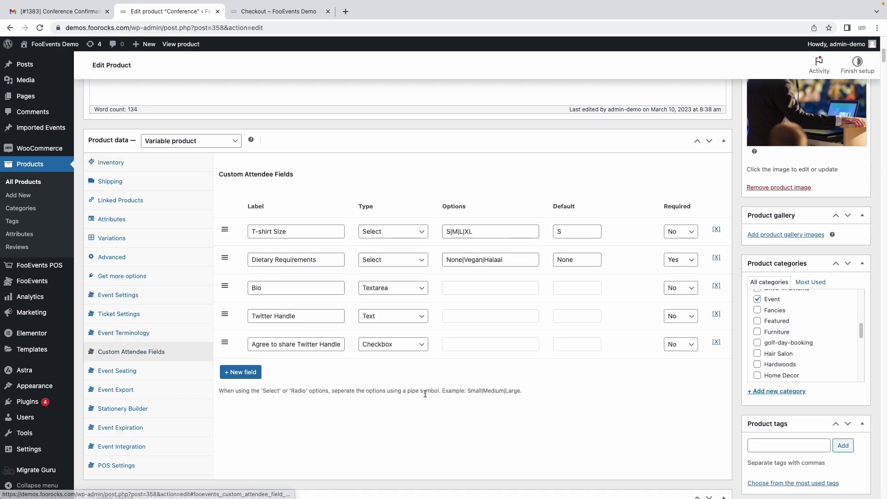